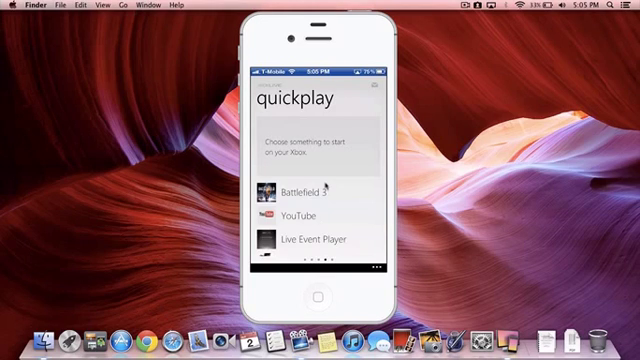
scroll(325, 186, down, 3)
scroll(325, 186, down, 3)
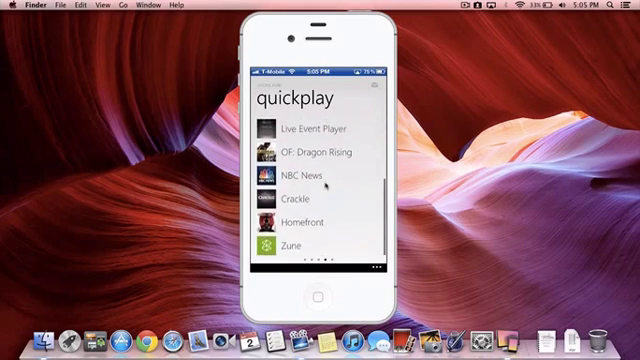
scroll(325, 186, up, 3)
scroll(325, 186, up, 2)
scroll(325, 186, up, 2)
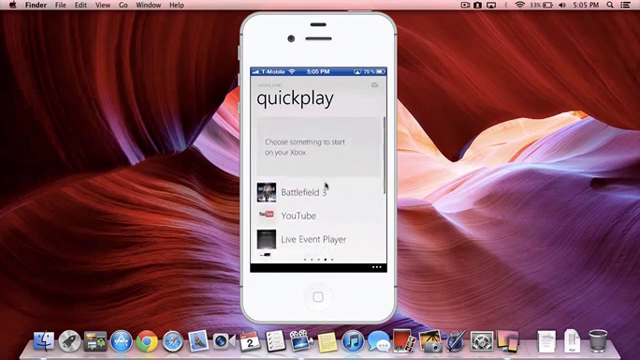
Step: Expand the app bar menu to show the home, controller, refresh and settings options
click(376, 266)
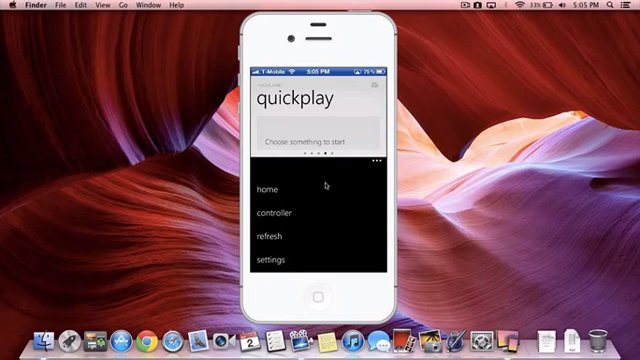